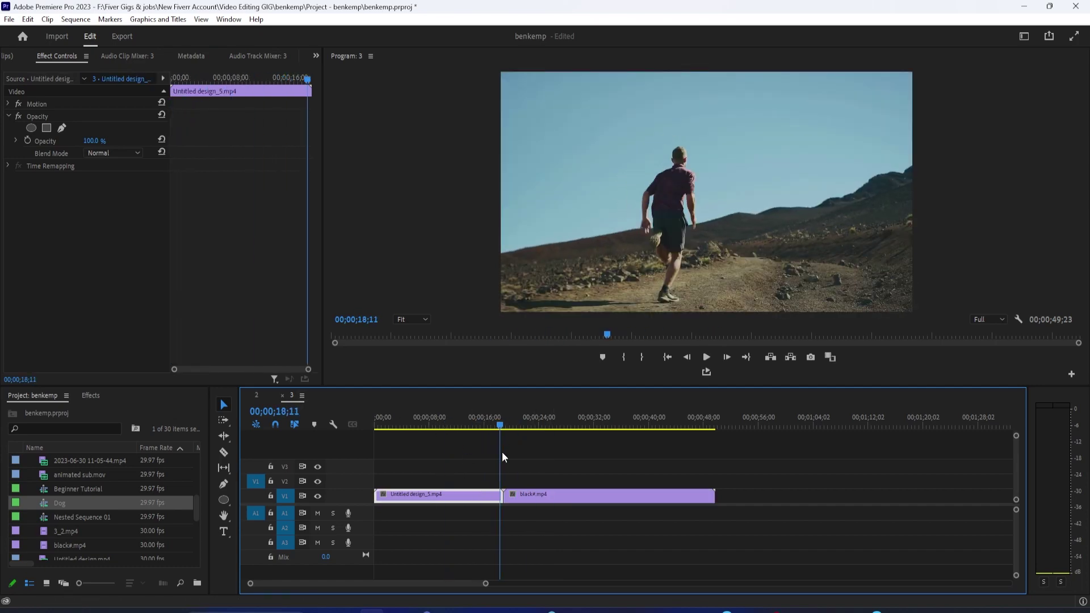
Search the effects for 'inver' and drag Invert onto the first clip, Untitled design_5.mp4
{"action": "left_click", "coordinate": [90, 396]}
{"action": "left_click", "coordinate": [442, 498]}
{"action": "left_click", "coordinate": [118, 412]}
{"action": "left_click", "coordinate": [87, 411]}
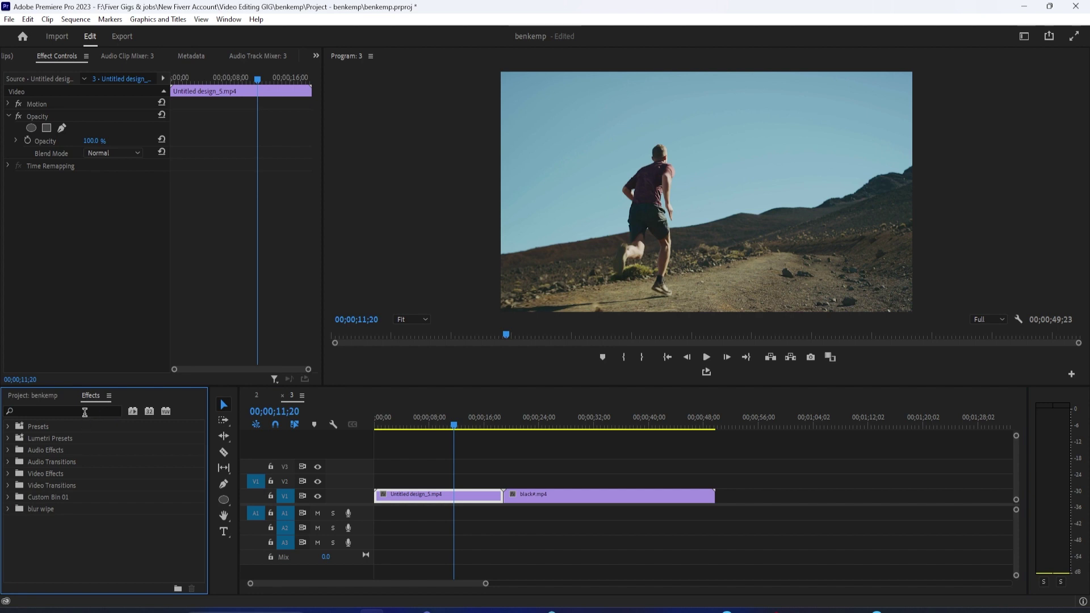
{"action": "type", "text": "inver"}
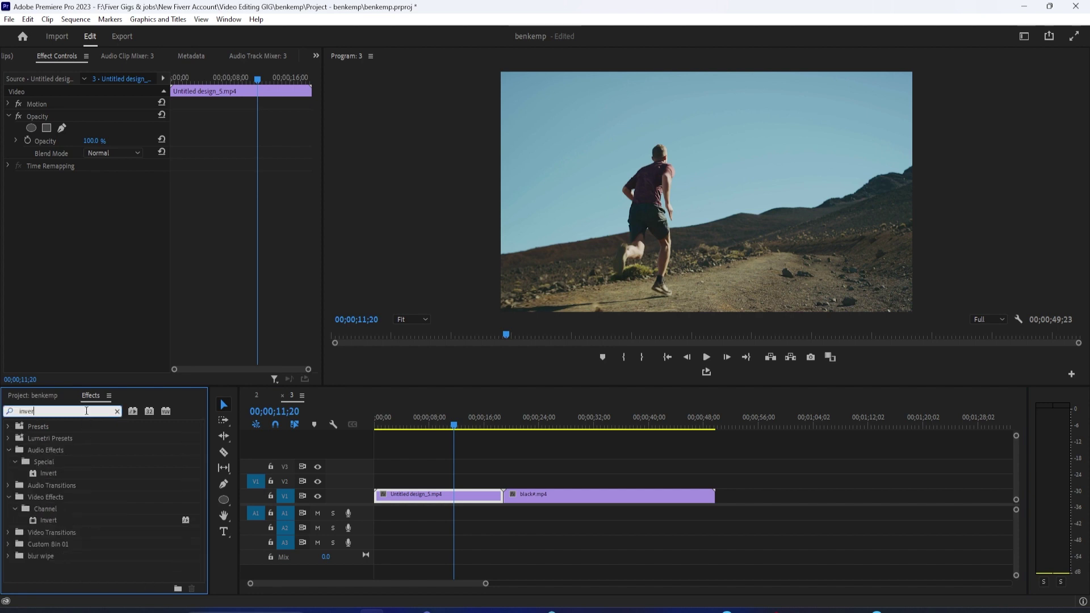
{"action": "left_click_drag", "start_coordinate": [47, 521], "coordinate": [426, 496]}
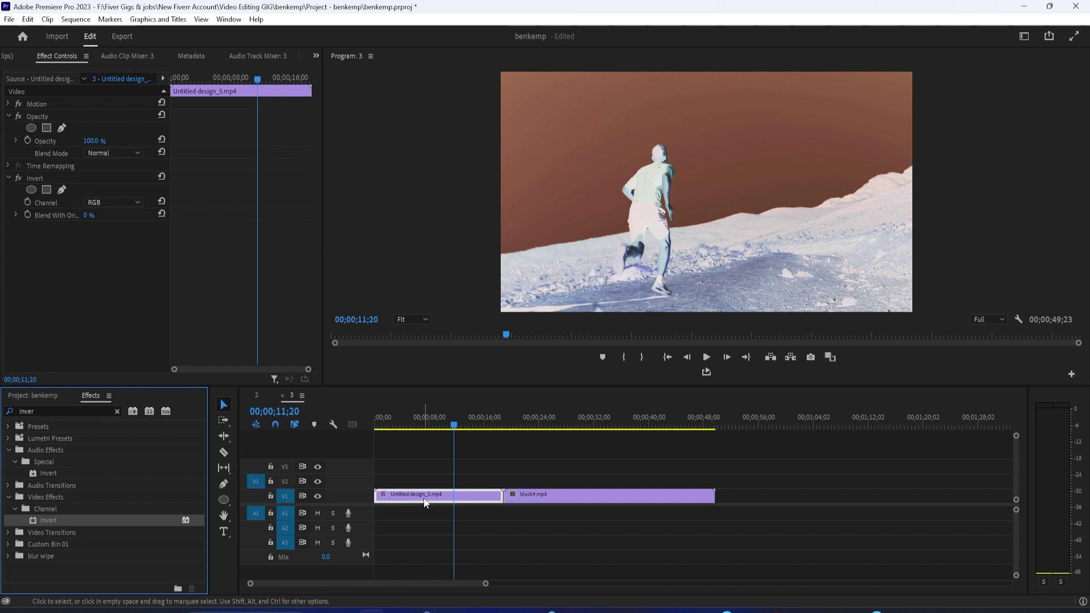
Set the first clip's Invert channel to In Phase Chrominance and preview the look
{"action": "left_click", "coordinate": [451, 419]}
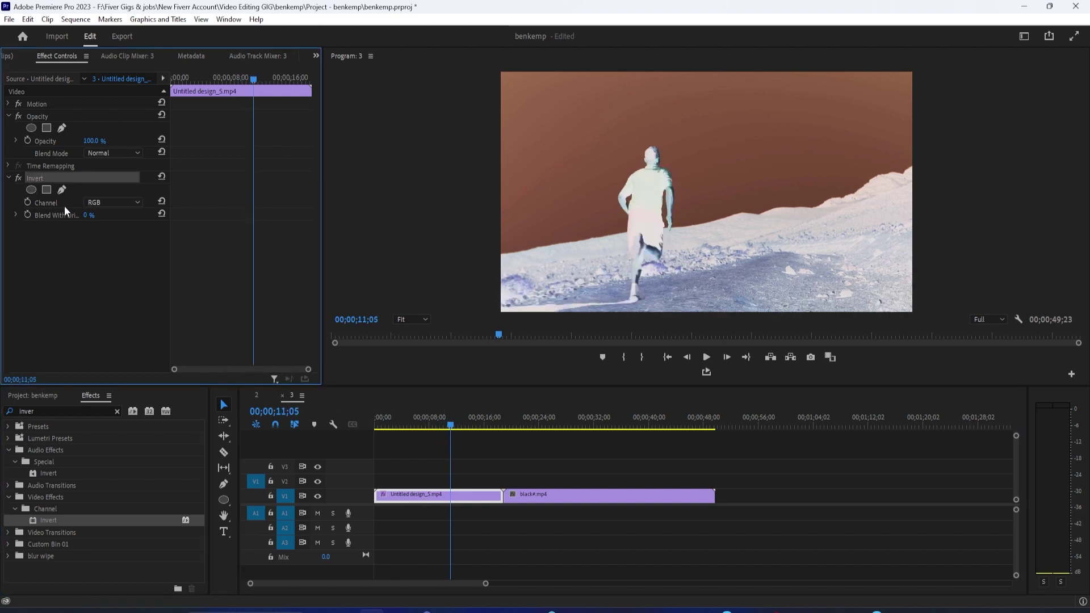
{"action": "left_click", "coordinate": [101, 203]}
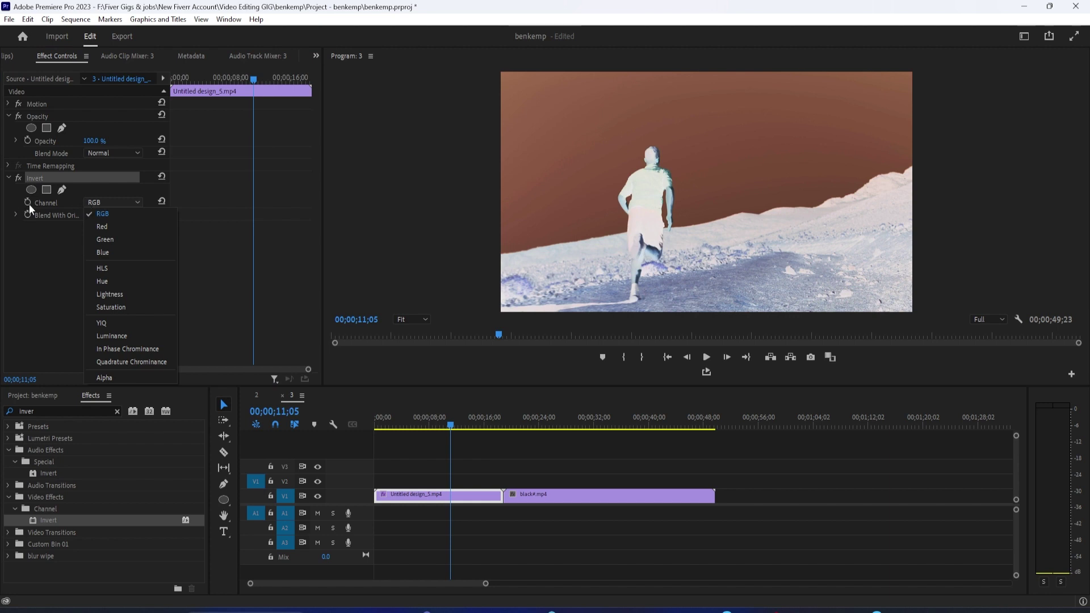
{"action": "left_click", "coordinate": [133, 349]}
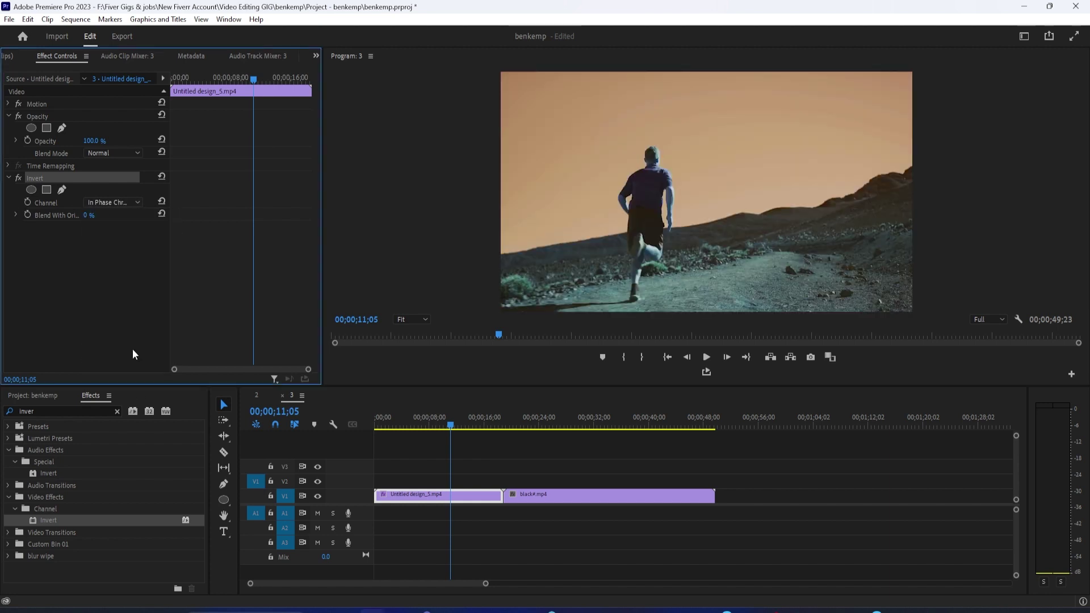
{"action": "left_click", "coordinate": [711, 355]}
Change the first clip's Invert channel to Quadrature Chrominance, then select black#.mp4
{"action": "left_click", "coordinate": [111, 203]}
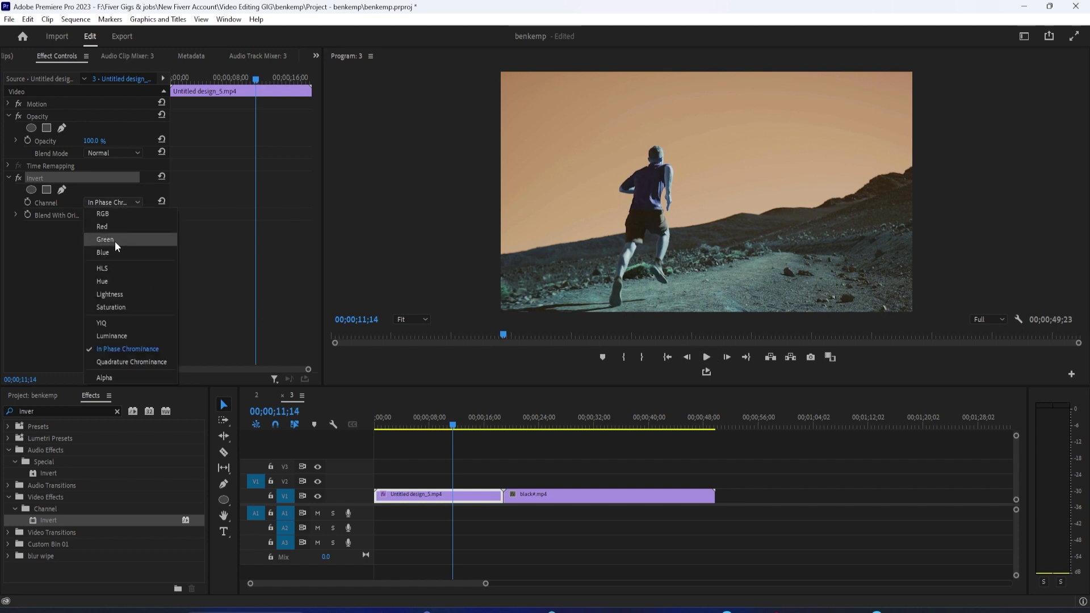
{"action": "left_click", "coordinate": [112, 362]}
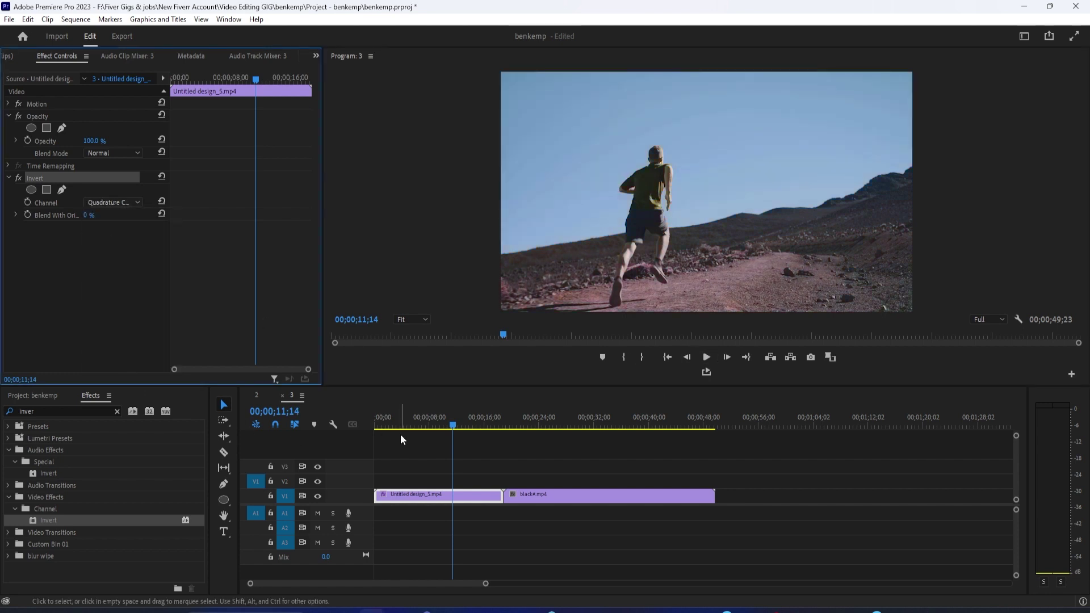
{"action": "left_click", "coordinate": [420, 424]}
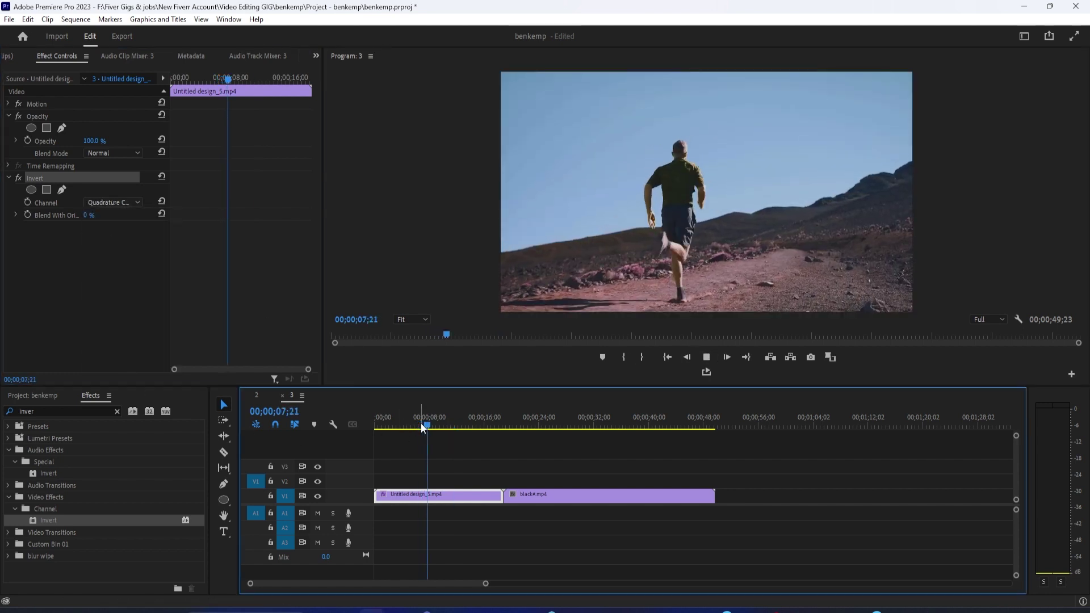
{"action": "left_click", "coordinate": [534, 419]}
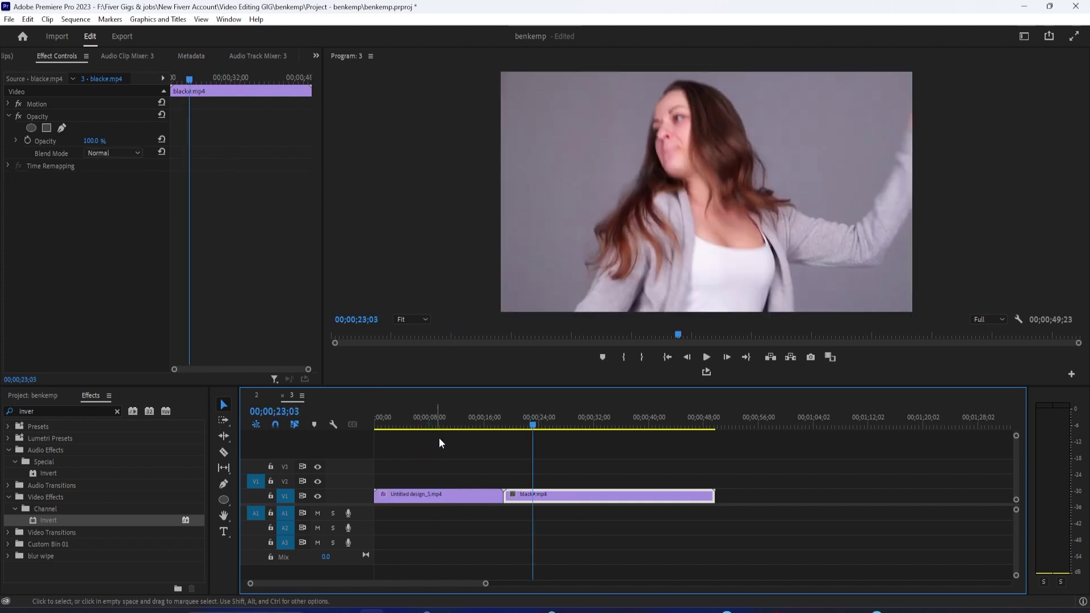
Apply Invert to black#.mp4 with In Phase Chrominance and preview playback
{"action": "left_click_drag", "start_coordinate": [40, 521], "coordinate": [550, 496]}
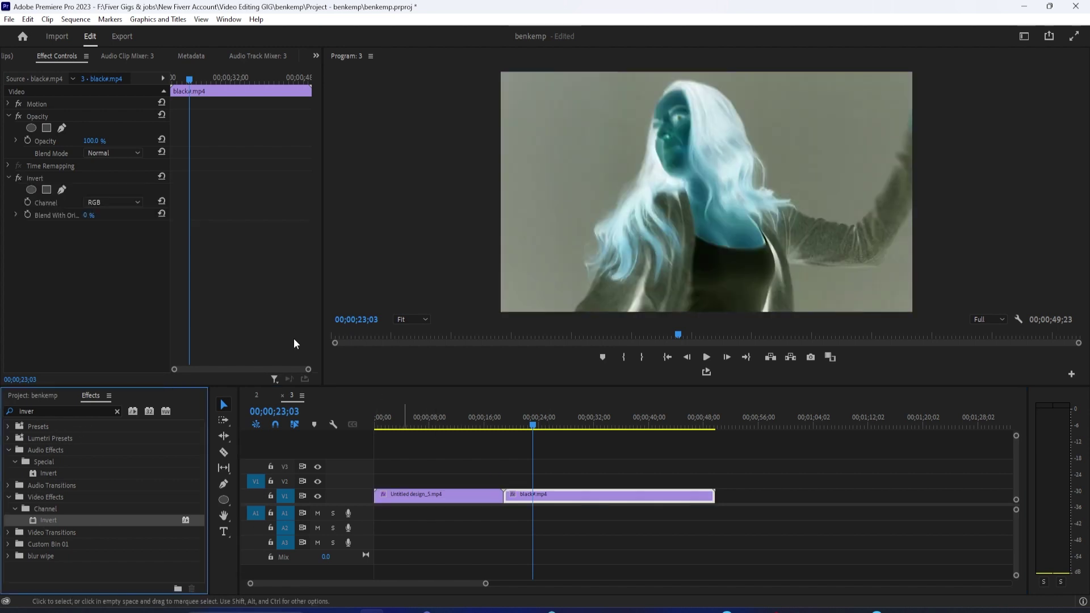
{"action": "left_click", "coordinate": [110, 205]}
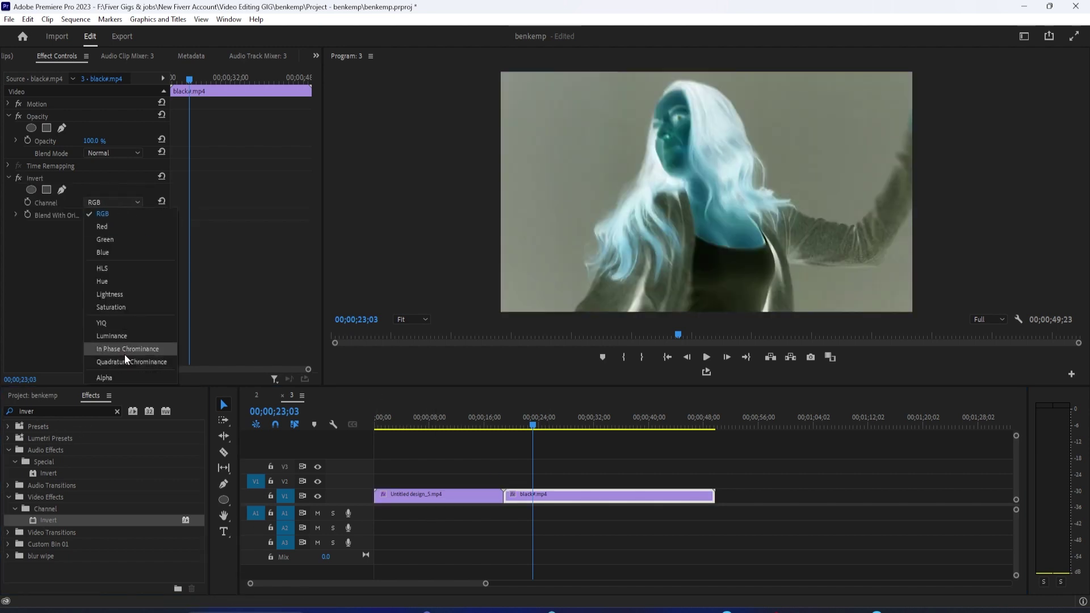
{"action": "left_click", "coordinate": [125, 349]}
{"action": "key", "text": "space"}
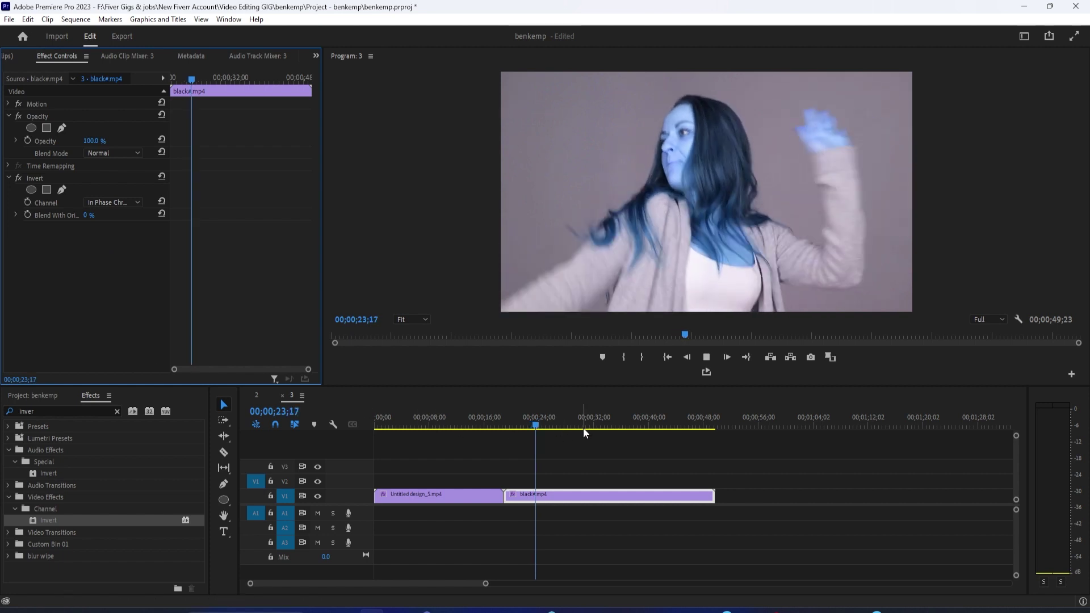
{"action": "key", "text": "space"}
Switch black#.mp4's Invert channel to Quadrature Chrominance and play back the result
{"action": "left_click", "coordinate": [111, 204]}
{"action": "left_click", "coordinate": [124, 359]}
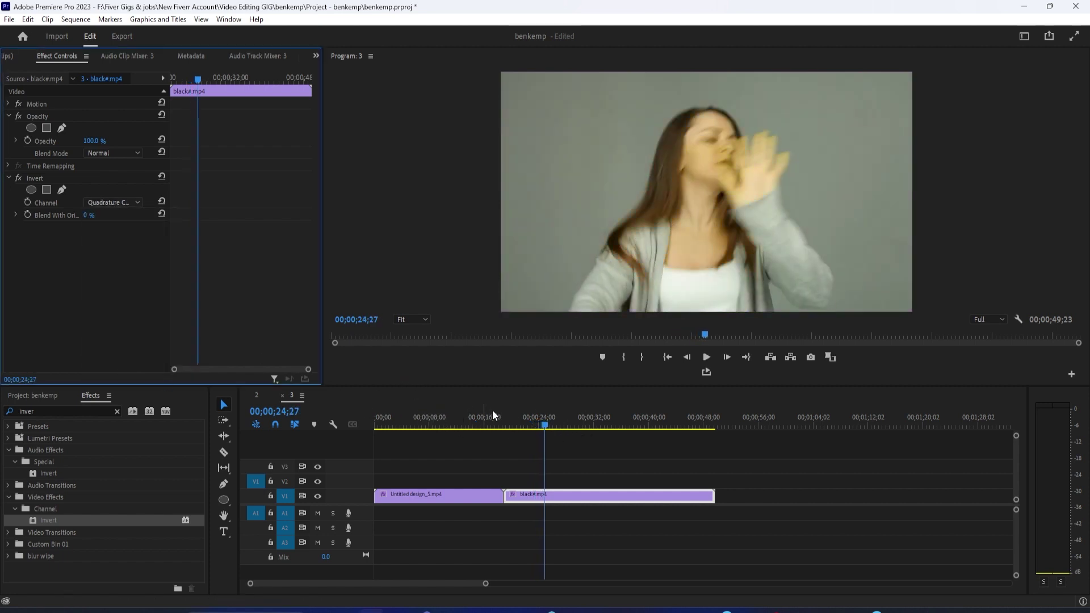
{"action": "left_click", "coordinate": [510, 412]}
{"action": "key", "text": "space"}
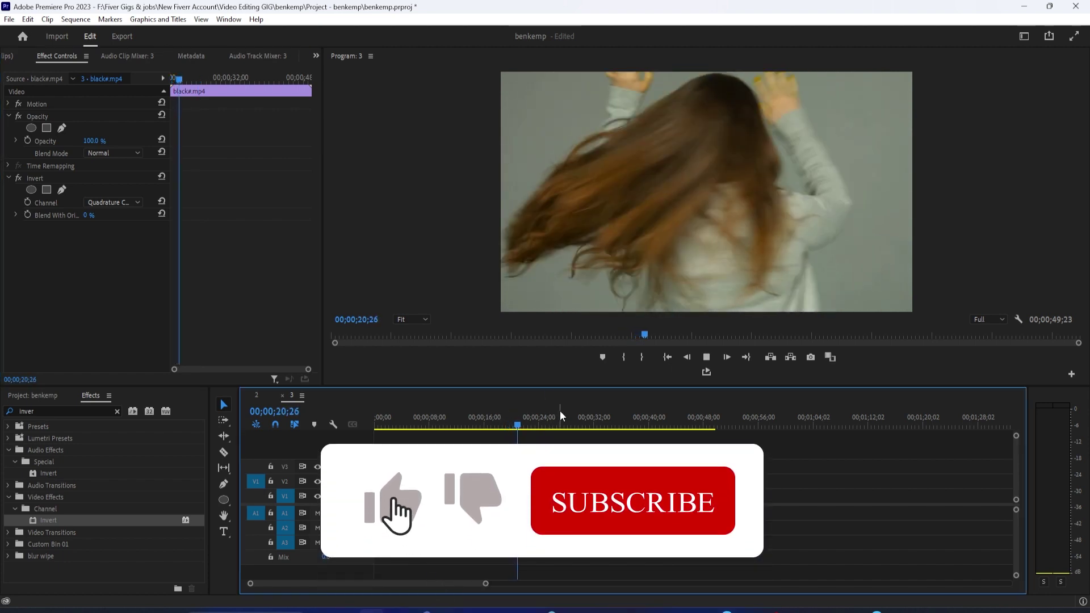